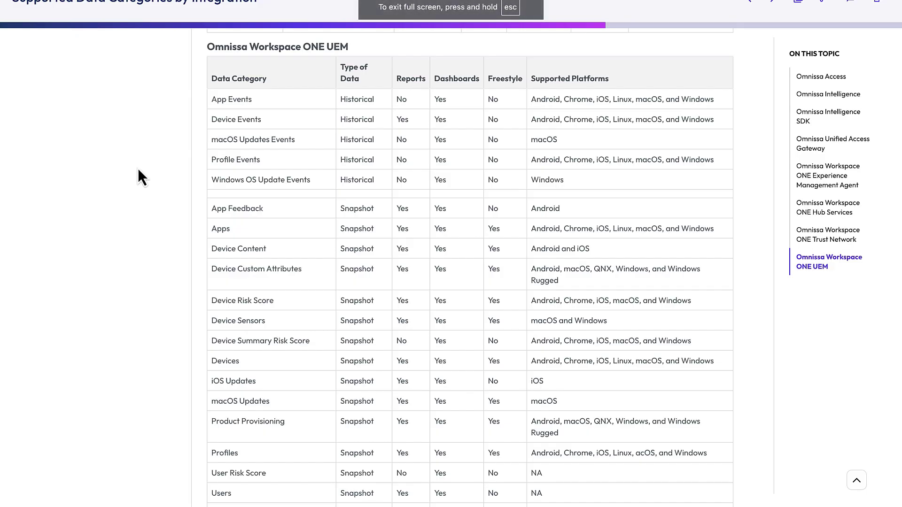
Scroll the documentation down to the Trend rows of the Workspace ONE UEM table.
scroll(202, 310, "down", 2)
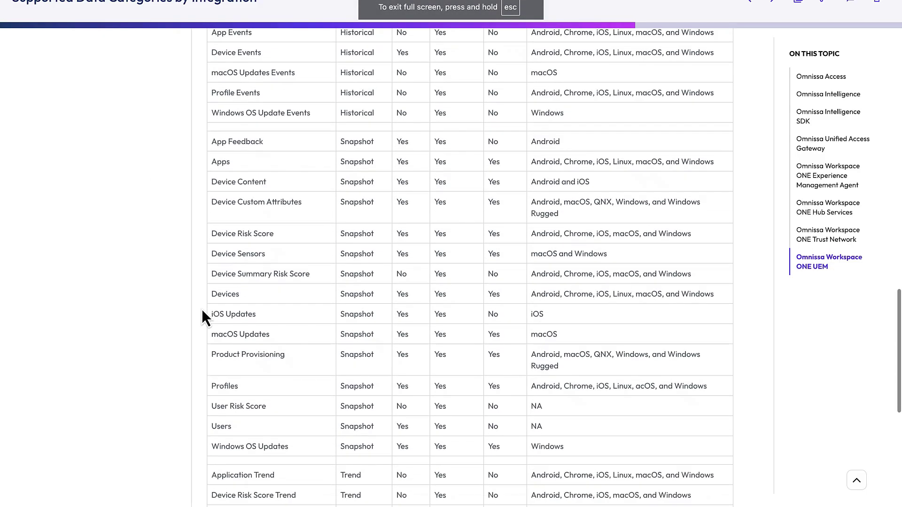
scroll(202, 309, "down", 4)
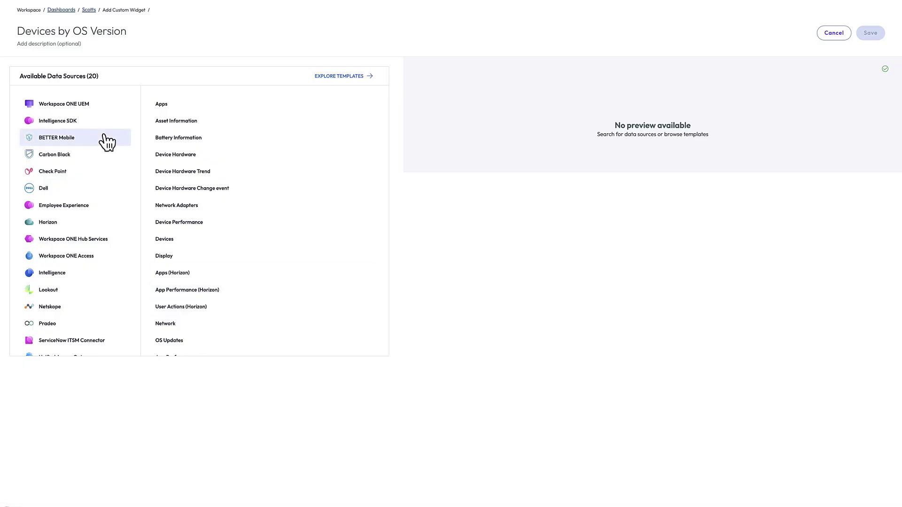
Pick Workspace ONE UEM, Device Trend, and trend type All Devices as the widget's data.
left_click(85, 108)
left_click(187, 188)
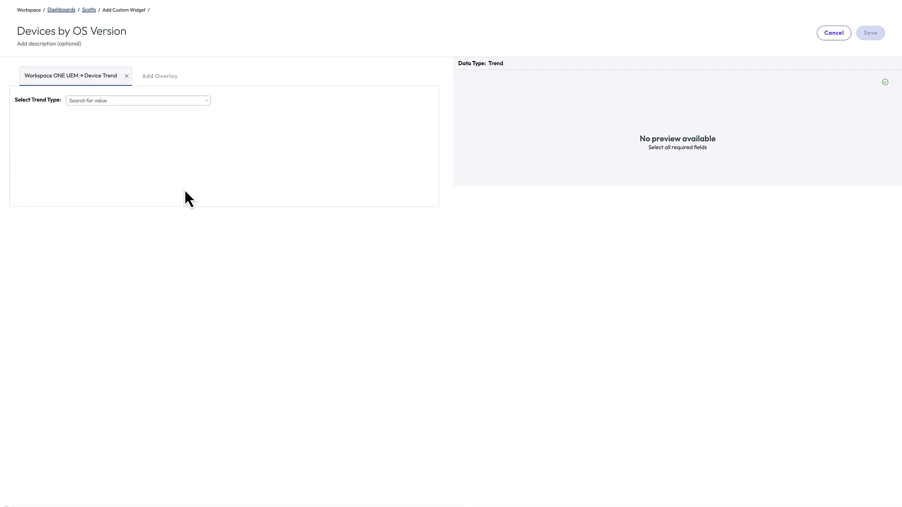
left_click(123, 100)
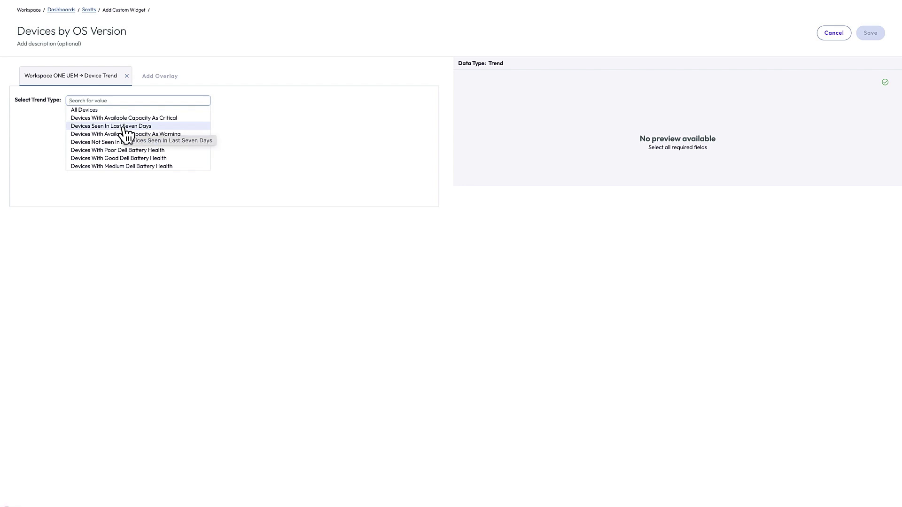
left_click(122, 112)
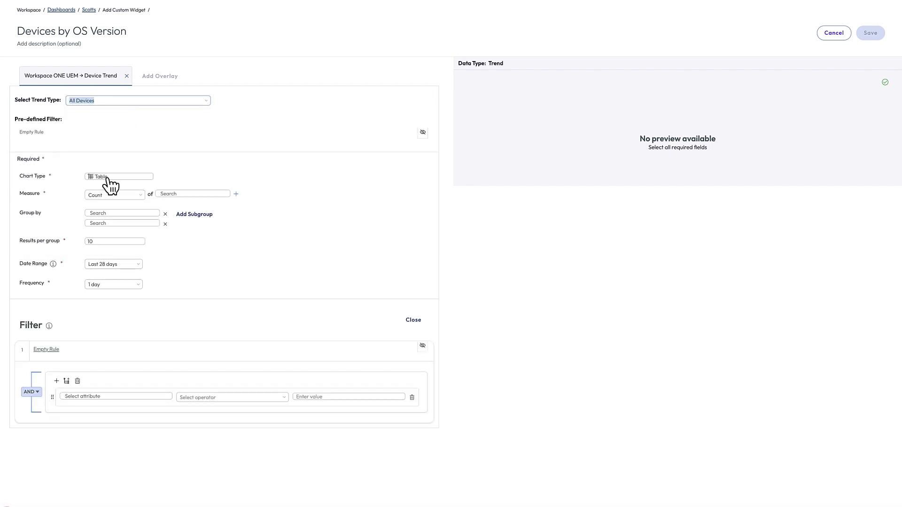
Make the widget a vertical bar chart titled 'Devices by OS Version Trend'.
left_click(107, 178)
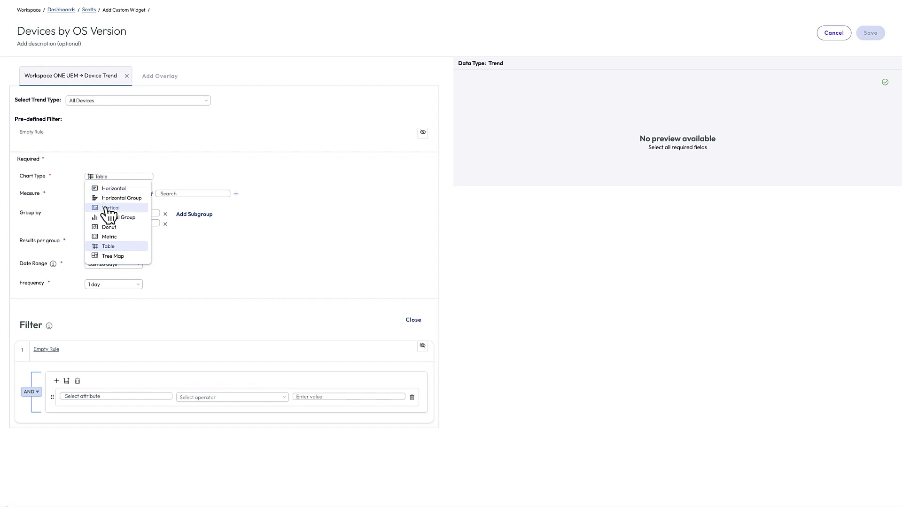
left_click(109, 209)
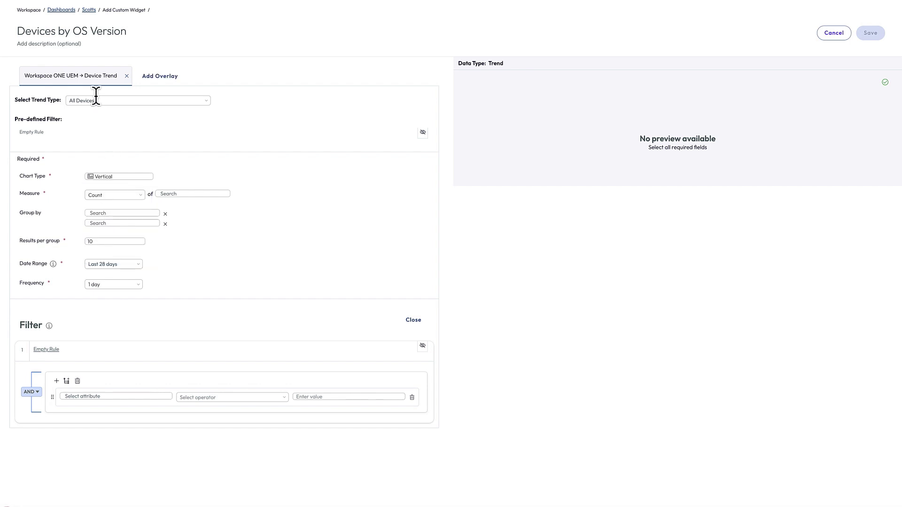
left_click(83, 30)
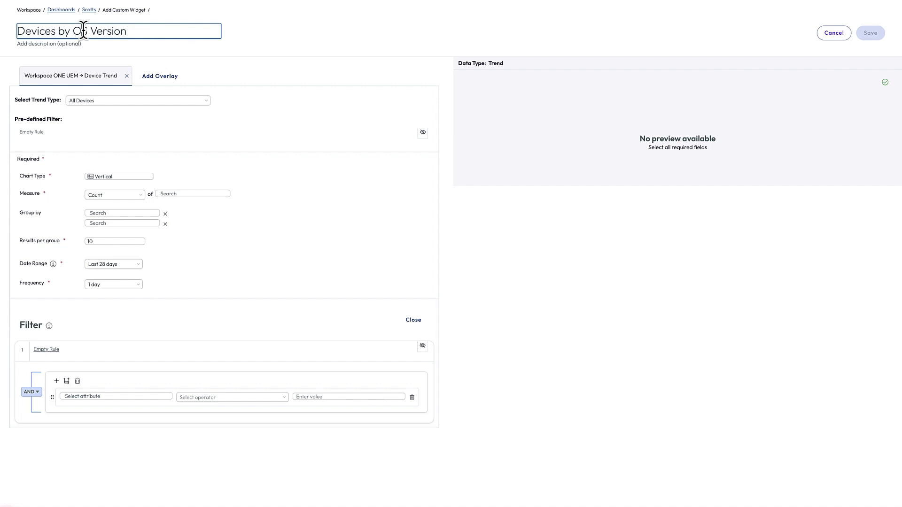
left_click(132, 31)
type("Over Time")
double_click(134, 31)
left_click(201, 33, "shift")
type("Trend")
Set the measure to Count of Device GUID and remove the empty Group by row.
left_click(170, 193)
type("devc gui")
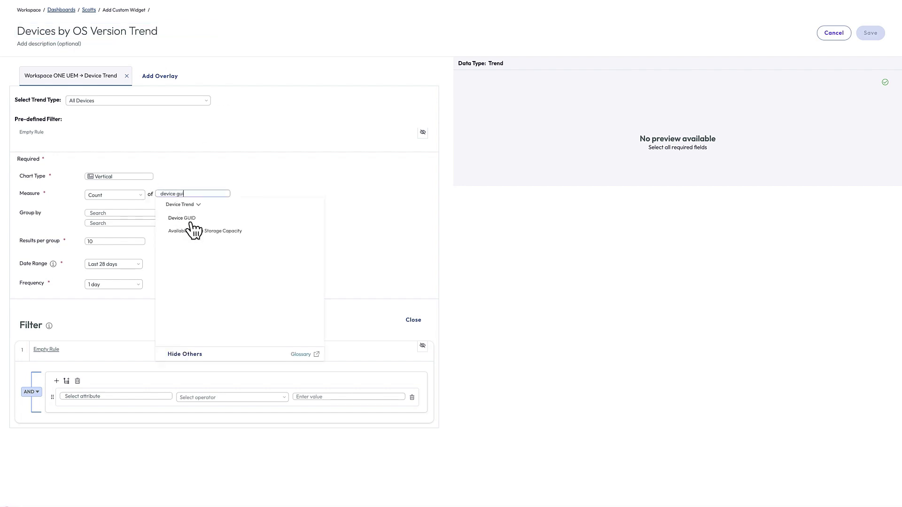
left_click(199, 218)
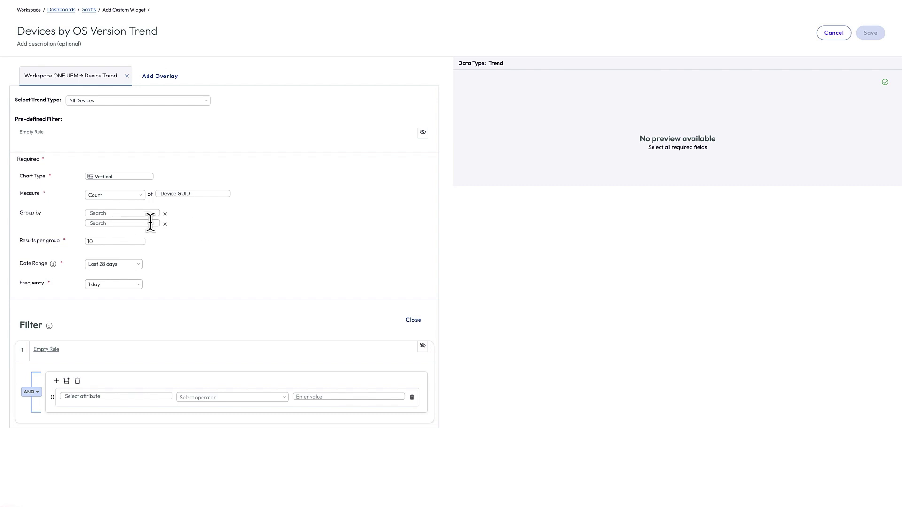
left_click(166, 225)
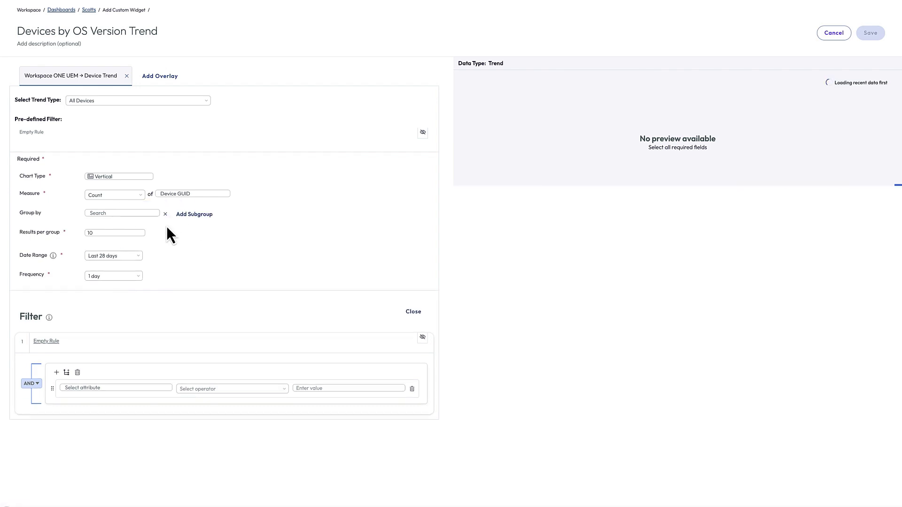
Group the device counts by OS Version.
left_click(91, 387)
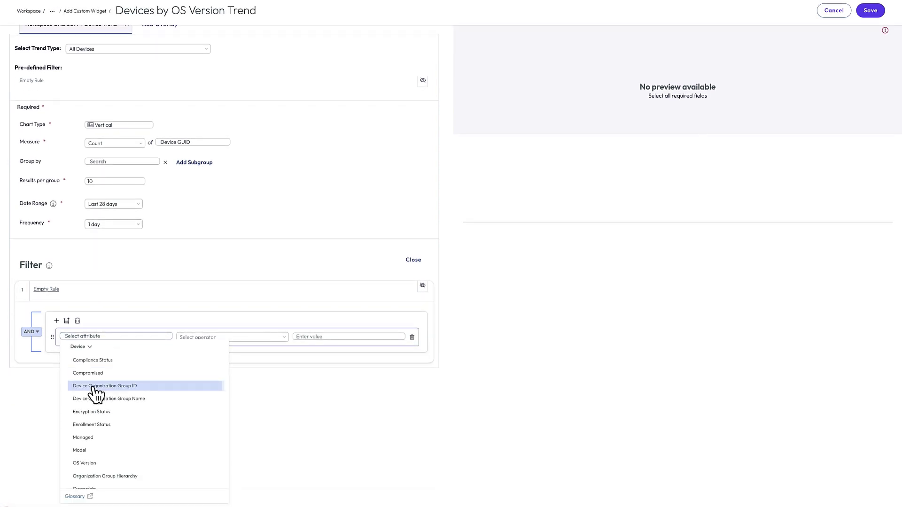
left_click(118, 162)
type("os")
left_click(119, 183)
scroll(240, 236, "up", 1)
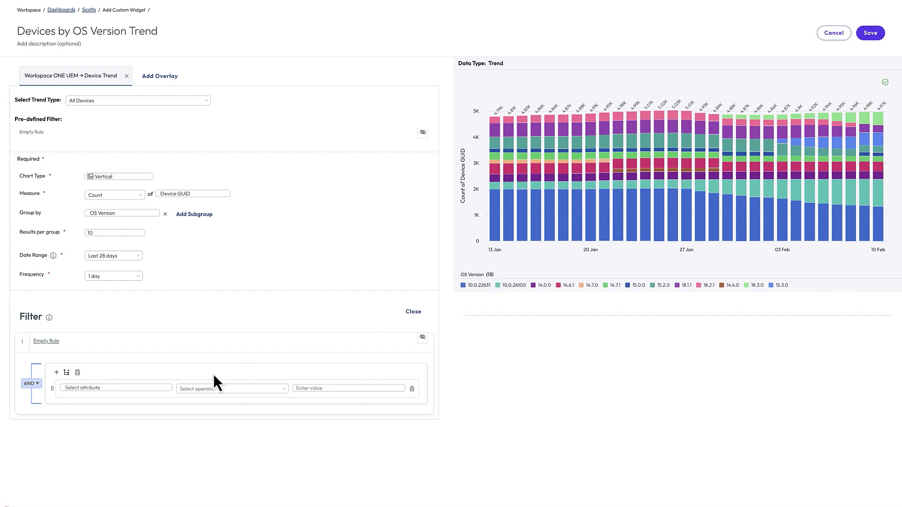
Add a filter rule Platform Includes Apple iOS.
left_click(114, 387)
type("p")
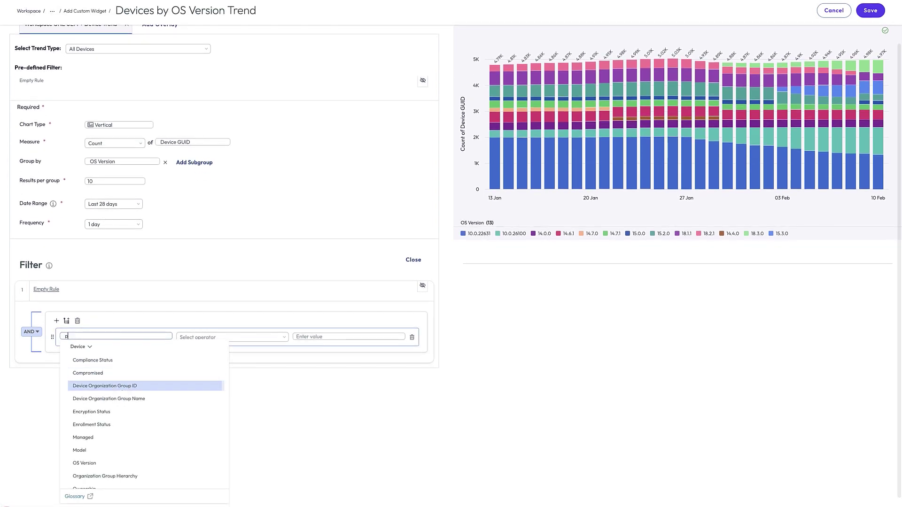
type("lat")
left_click(120, 360)
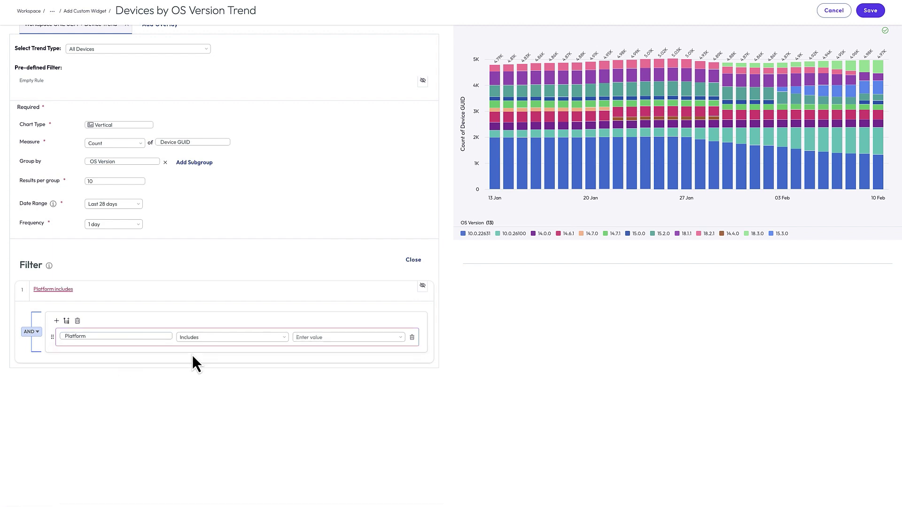
left_click(308, 336)
left_click(310, 355)
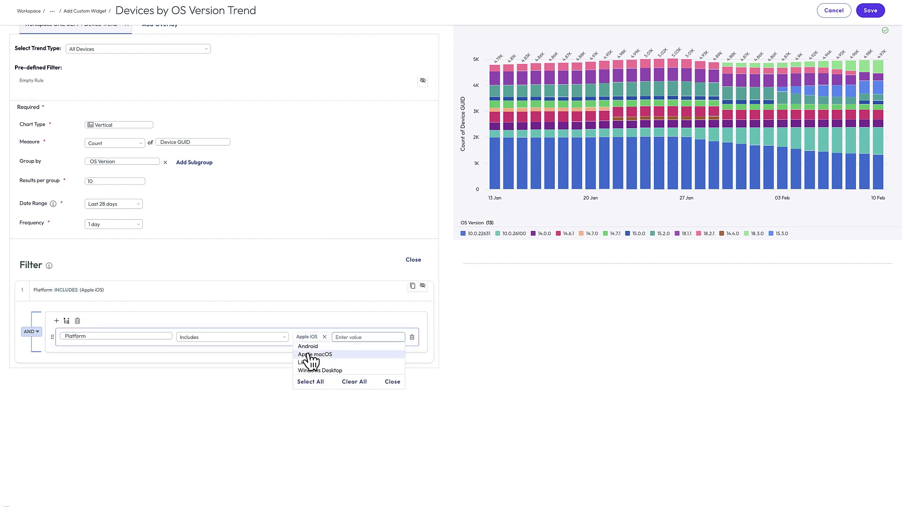
left_click(300, 272)
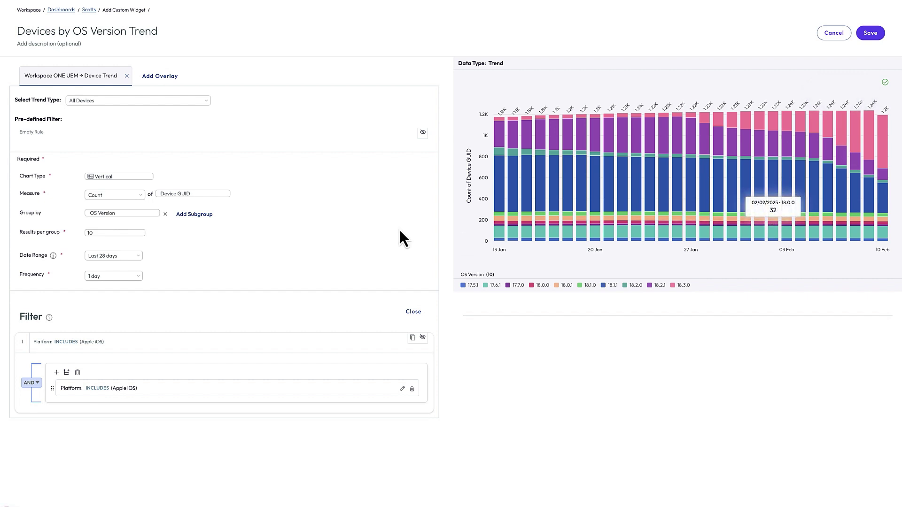
left_click(128, 177)
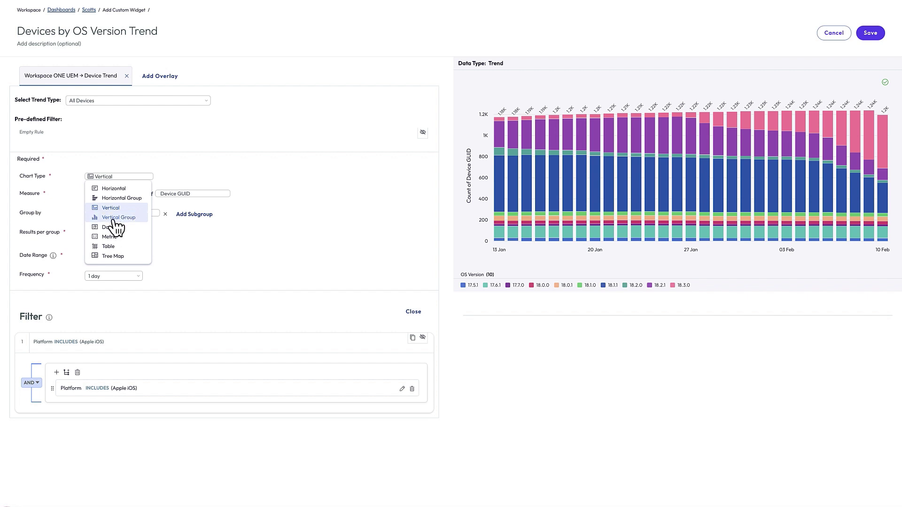
left_click(183, 256)
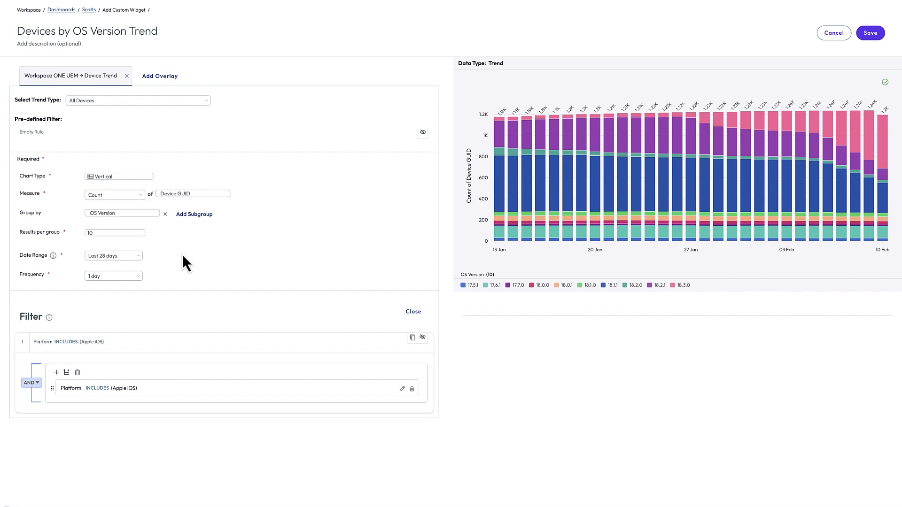
left_click(106, 256)
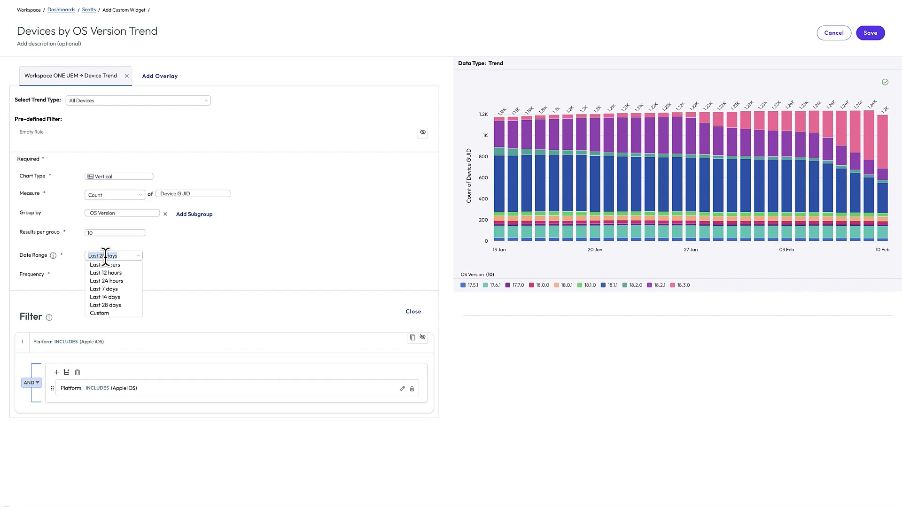
left_click(168, 278)
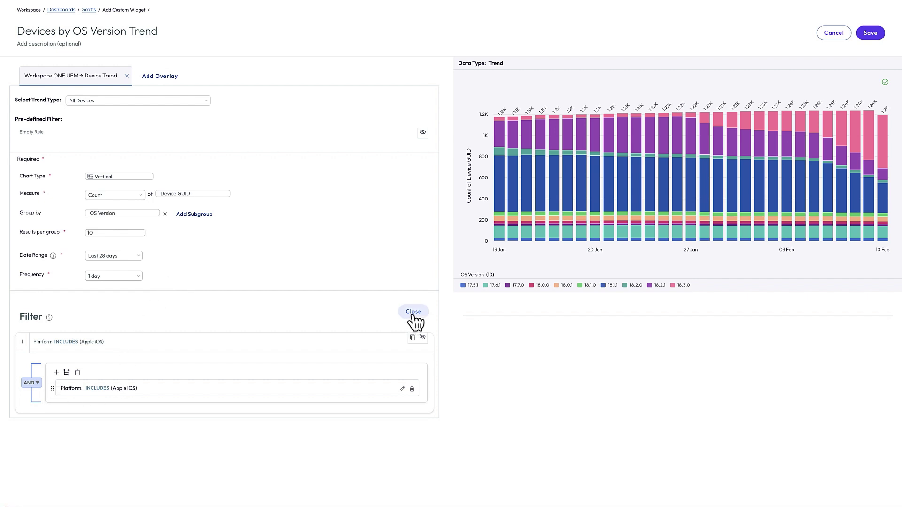
mouse_move(882, 151)
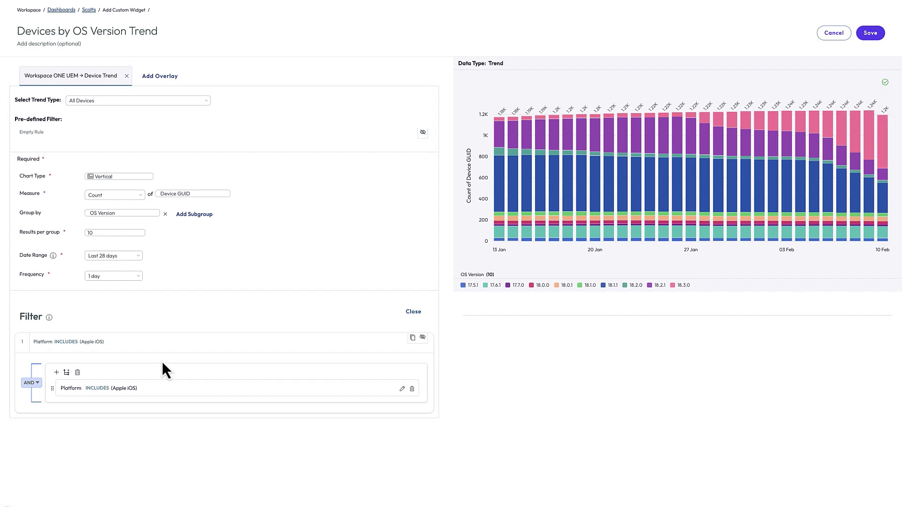
left_click(56, 374)
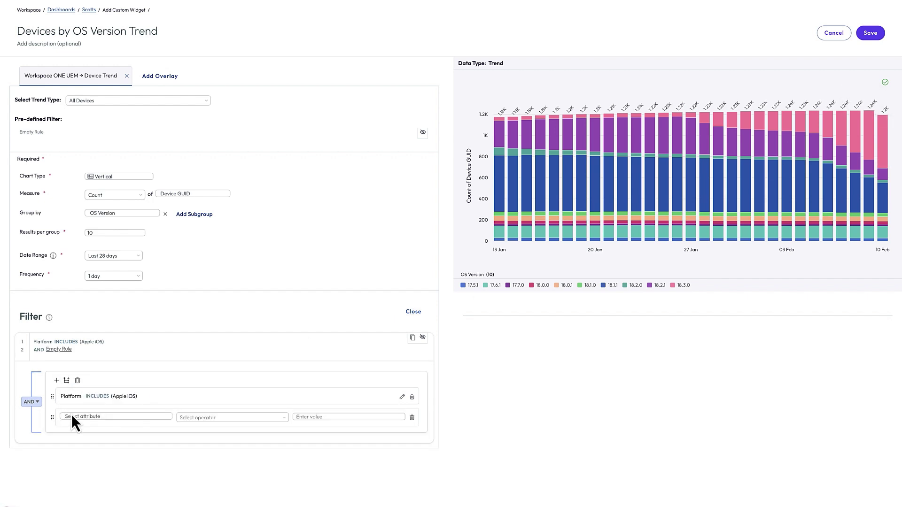
left_click(71, 418)
type("os")
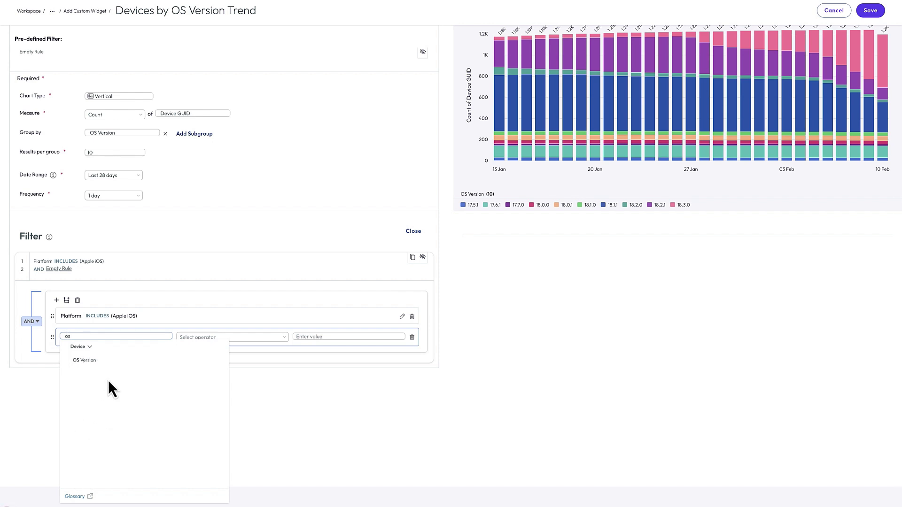
left_click(117, 369)
left_click(307, 339)
type("18.3.0")
left_click(315, 346)
left_click(498, 318)
scroll(498, 316, "up", 2)
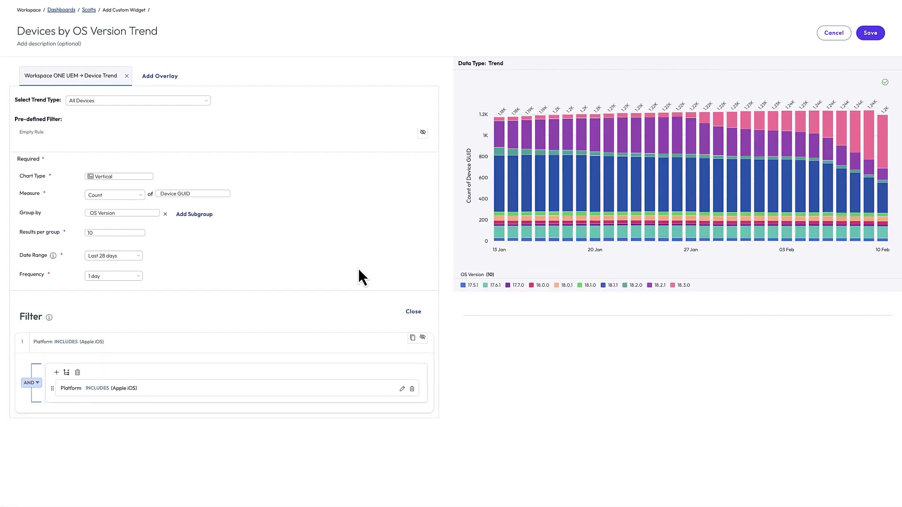
Switch the widget's data to Application Trend with trend type All Managed Applications.
left_click(126, 76)
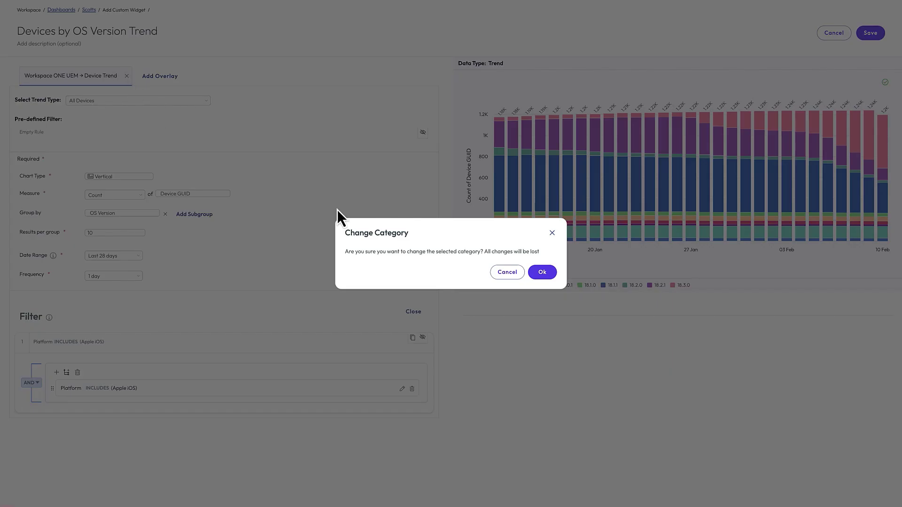
left_click(548, 277)
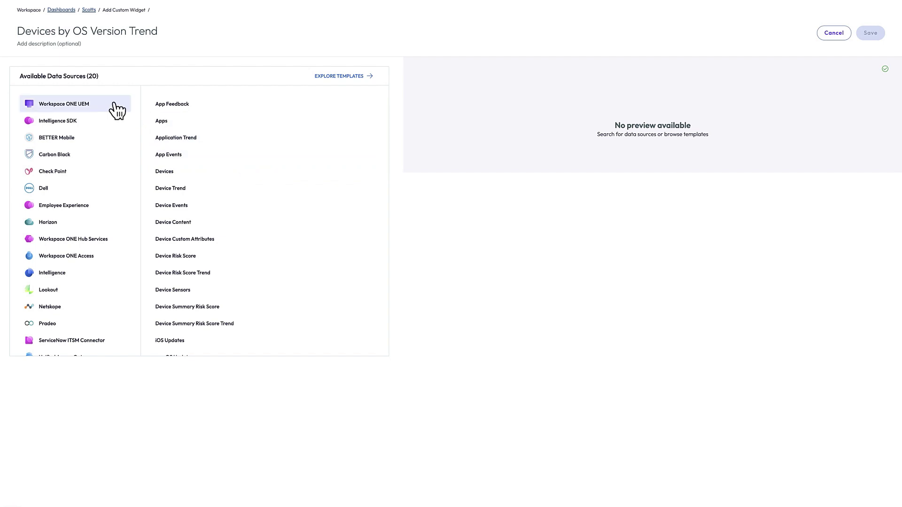
scroll(197, 223, "down", 5)
scroll(197, 223, "up", 5)
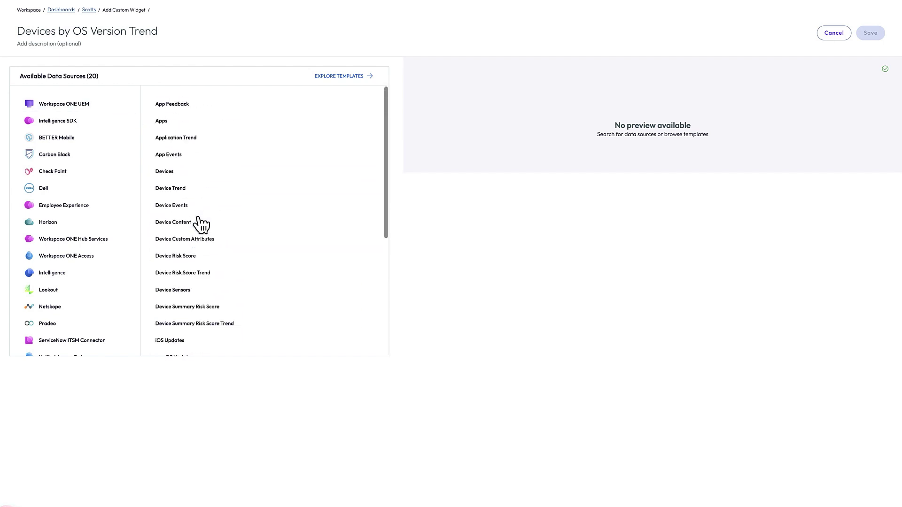
left_click(186, 139)
left_click(135, 101)
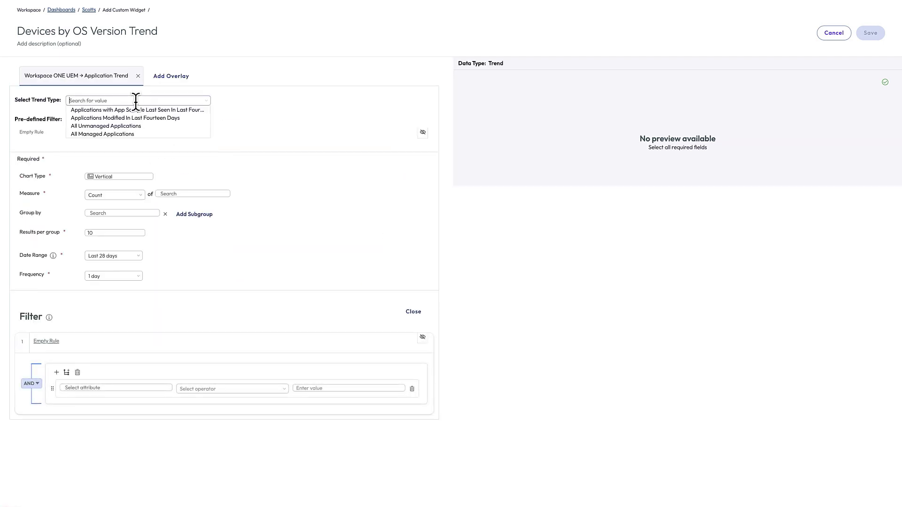
left_click(117, 134)
left_click(153, 156)
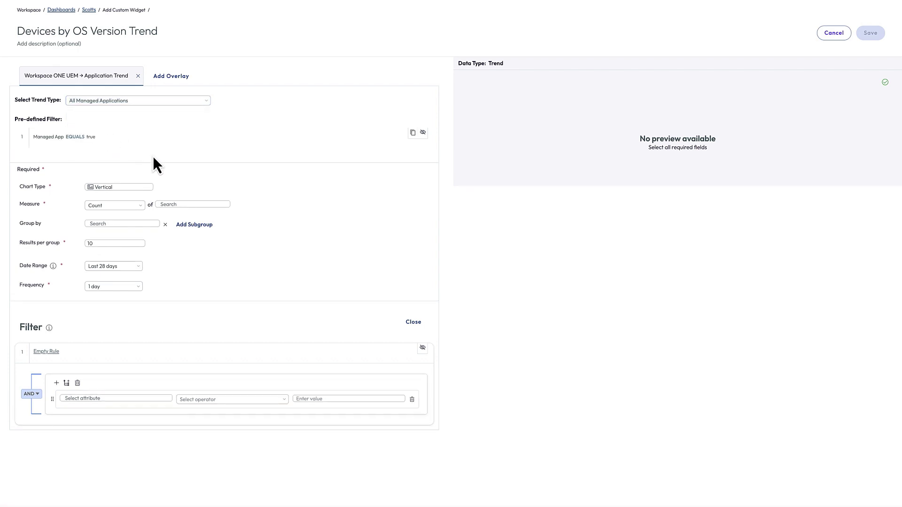
Set the measure to count Device GUID.
left_click(171, 203)
type("de")
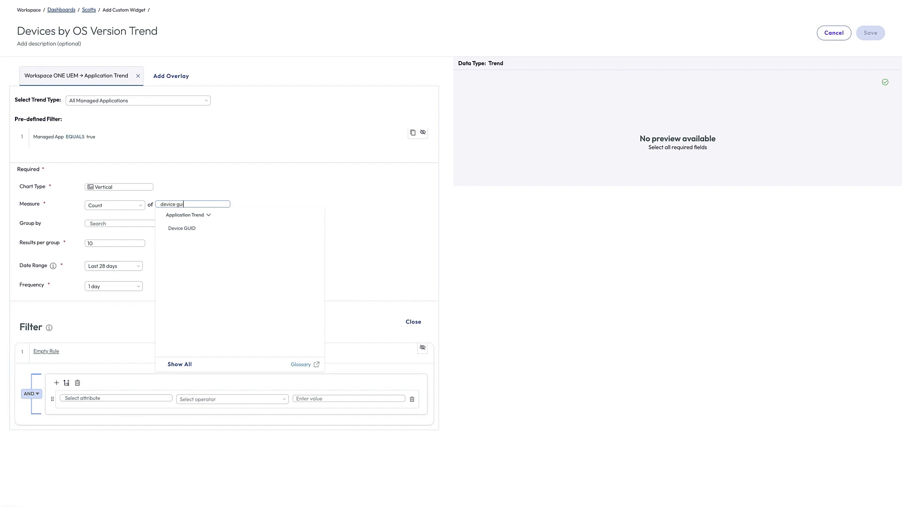
type("vice gui")
left_click(180, 229)
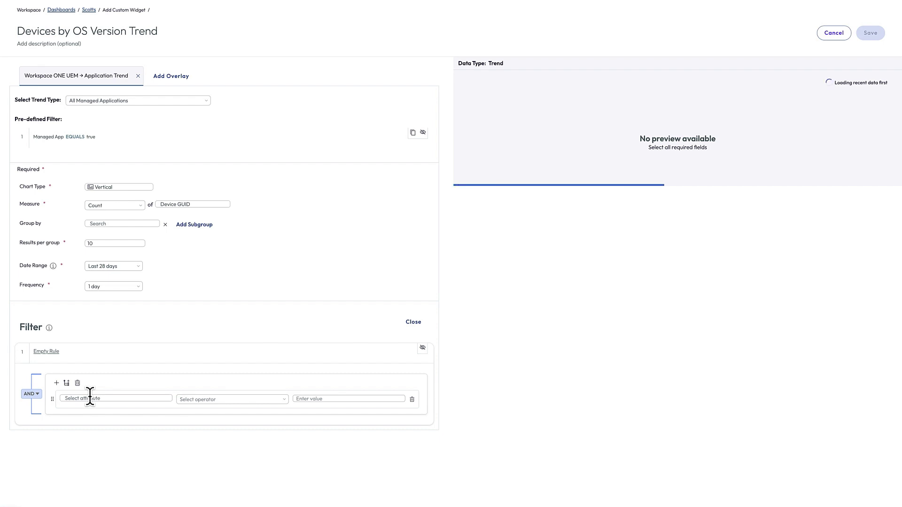
Add a filter rule Platform Includes Apple macOS.
left_click(90, 398)
type("pla")
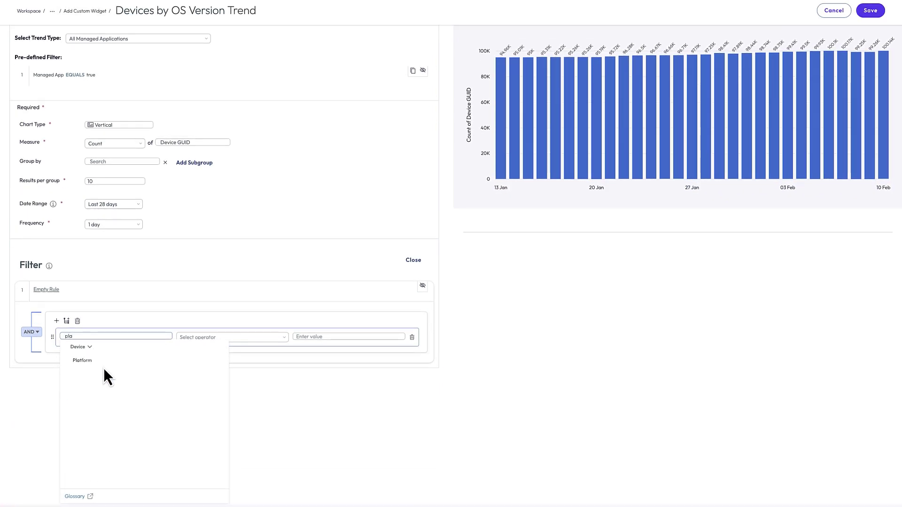
left_click(103, 365)
left_click(320, 338)
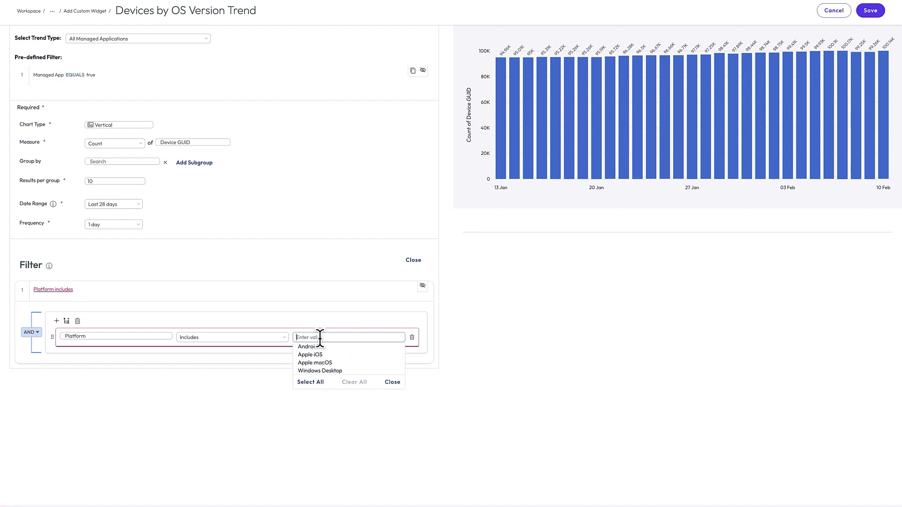
left_click(315, 367)
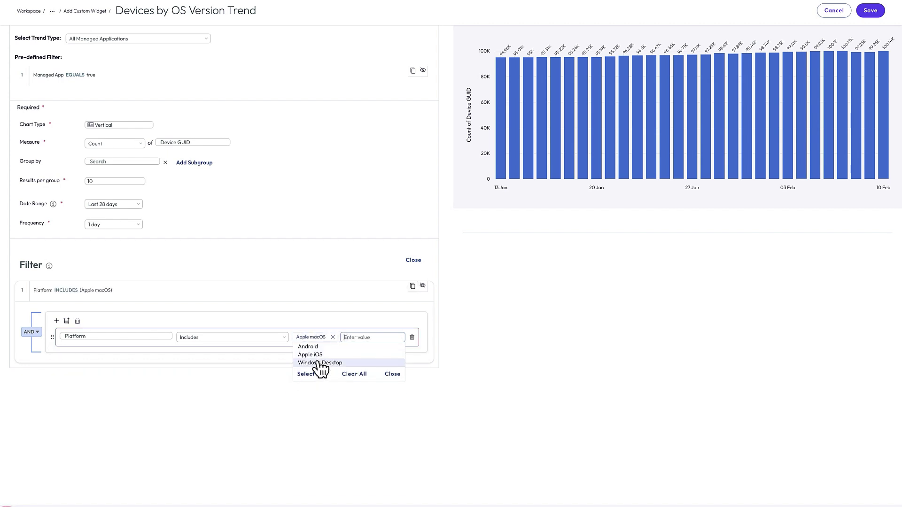
left_click(159, 261)
Add a second filter rule App Name Includes Zoom.
left_click(57, 320)
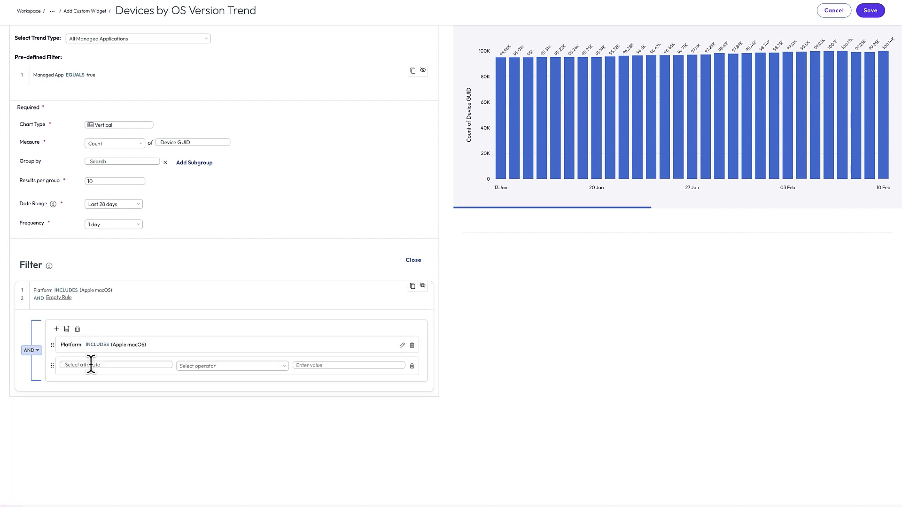
left_click(90, 365)
type("app")
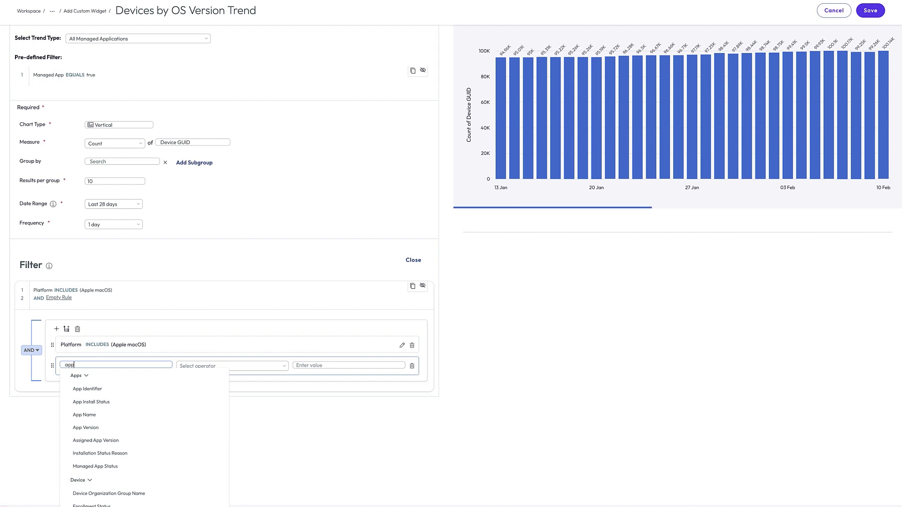
left_click(85, 415)
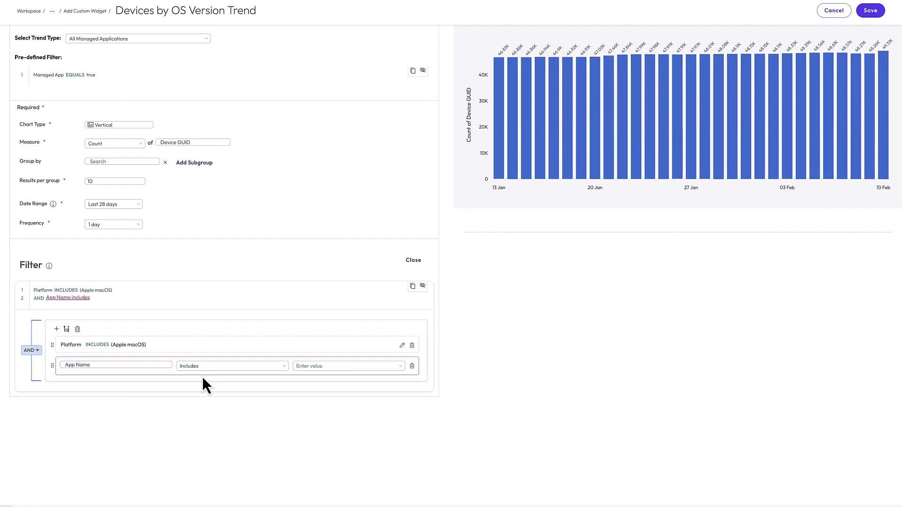
left_click(302, 366)
type("zoom")
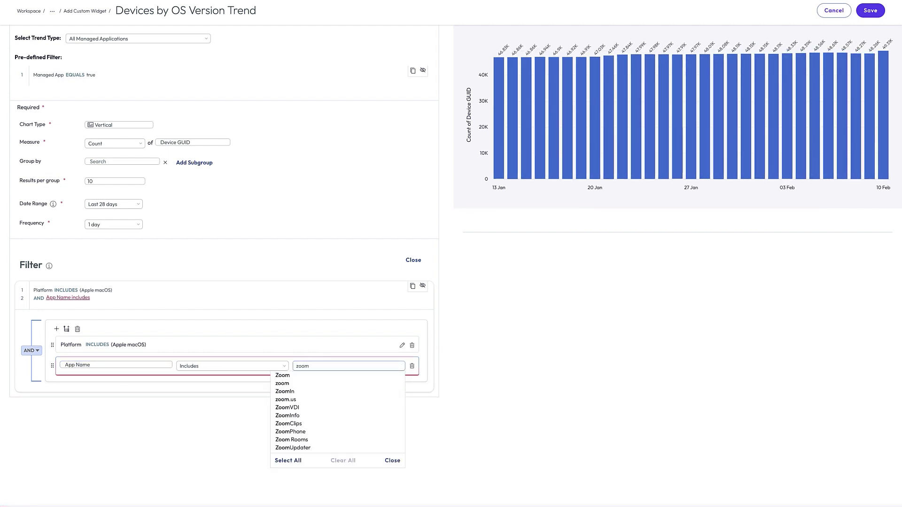
left_click(303, 376)
left_click(472, 361)
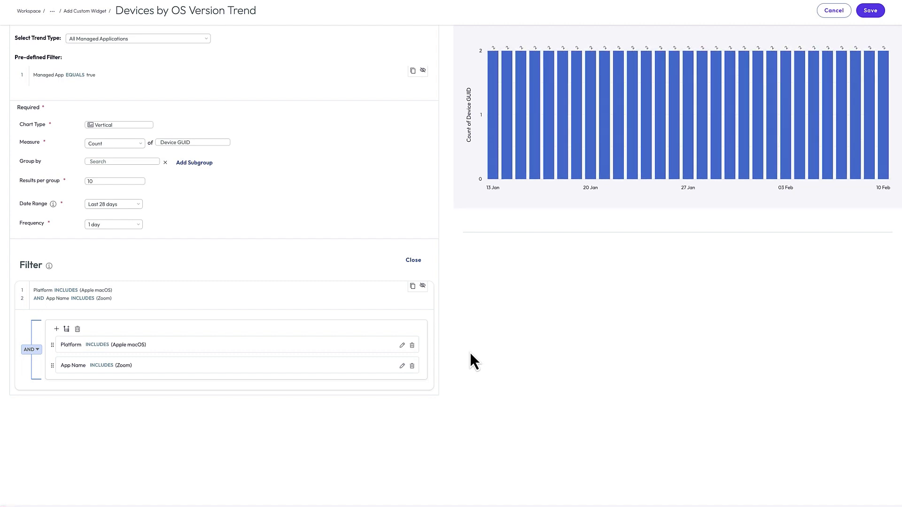
Change the App Name rule's operator from Includes to Contains, keeping the value Zoom.
left_click(403, 367)
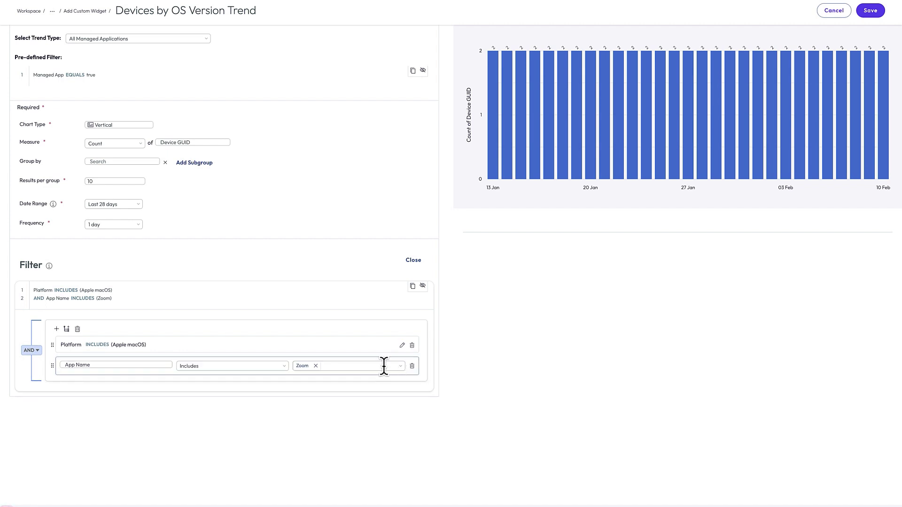
left_click(243, 365)
left_click(238, 448)
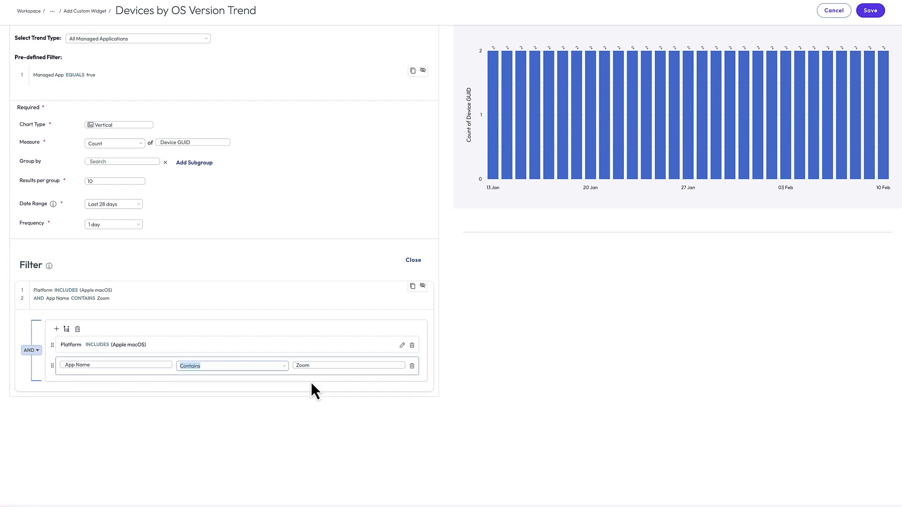
left_click(316, 367)
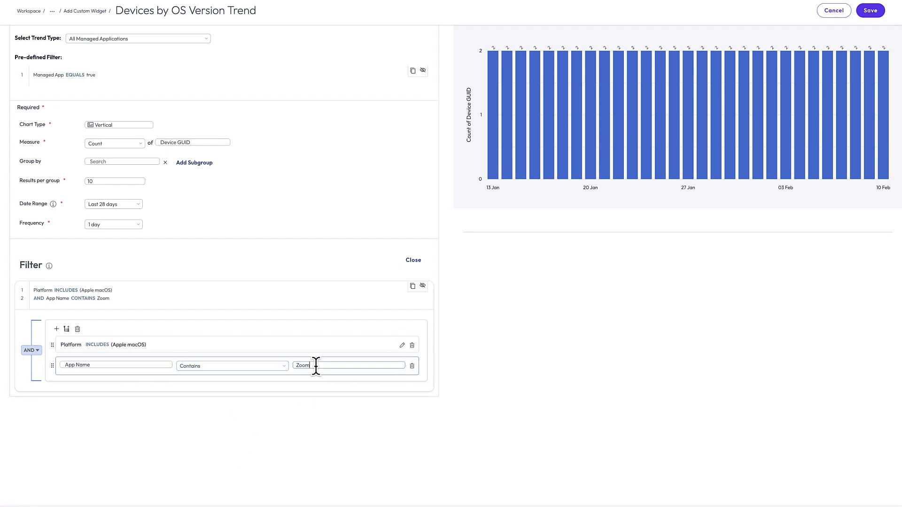
left_click(418, 385)
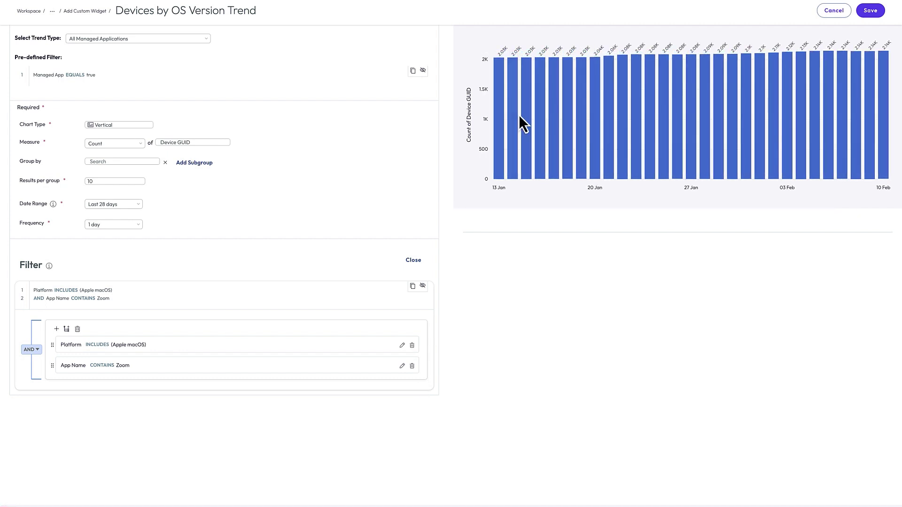
Set the Group by field to App Name.
left_click(125, 160)
type("app")
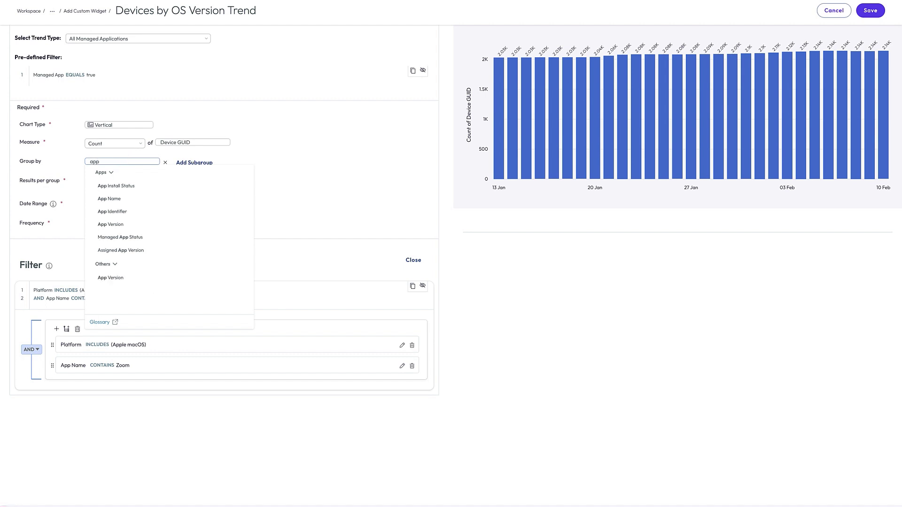
left_click(121, 198)
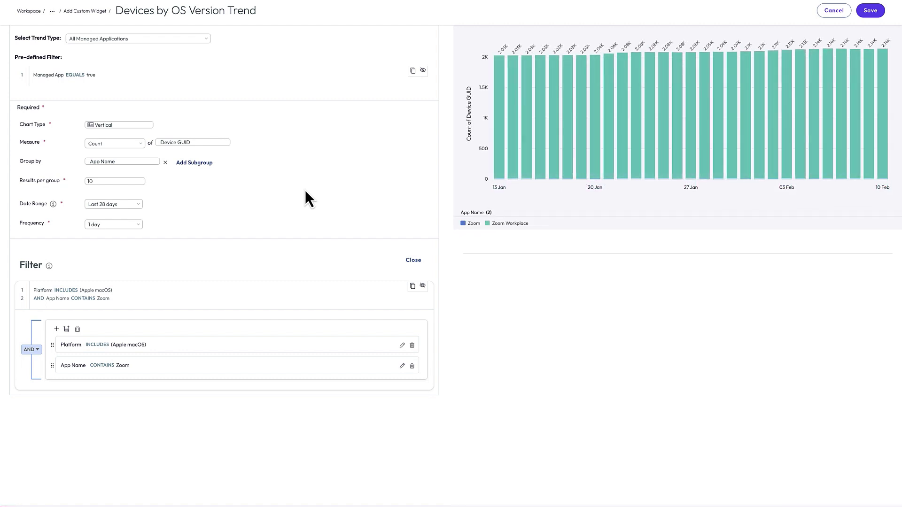
Switch the App Name rule back to Includes and replace Zoom with Zoom Workplace.
left_click(401, 366)
left_click(206, 367)
left_click(210, 376)
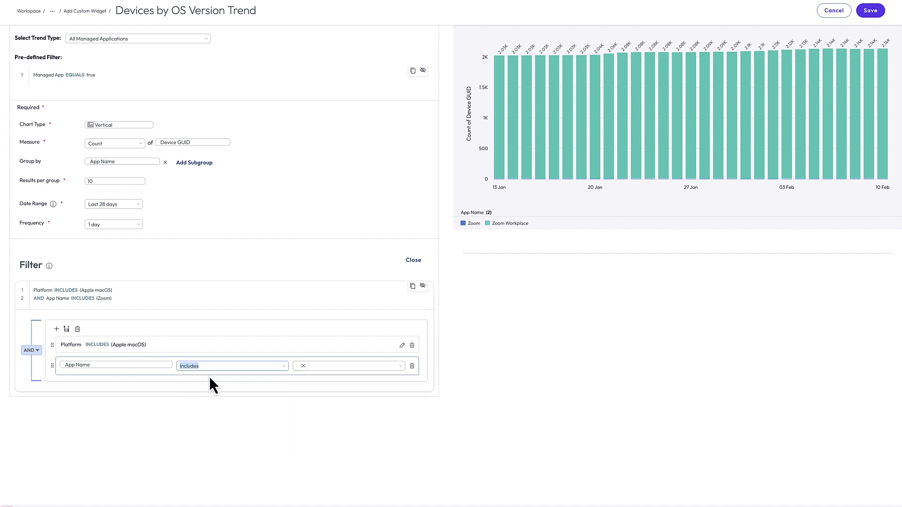
left_click(316, 367)
type("zoom")
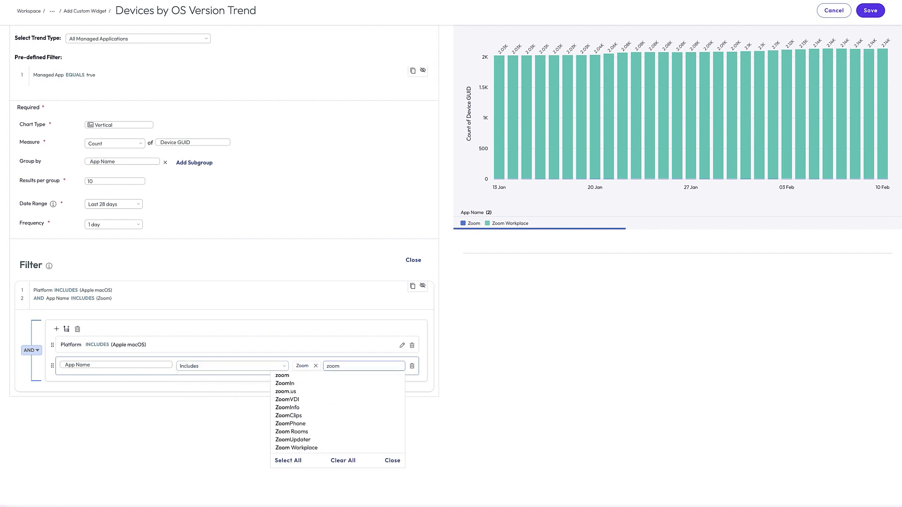
key("BackSpace")
left_click(314, 366)
type("m wo")
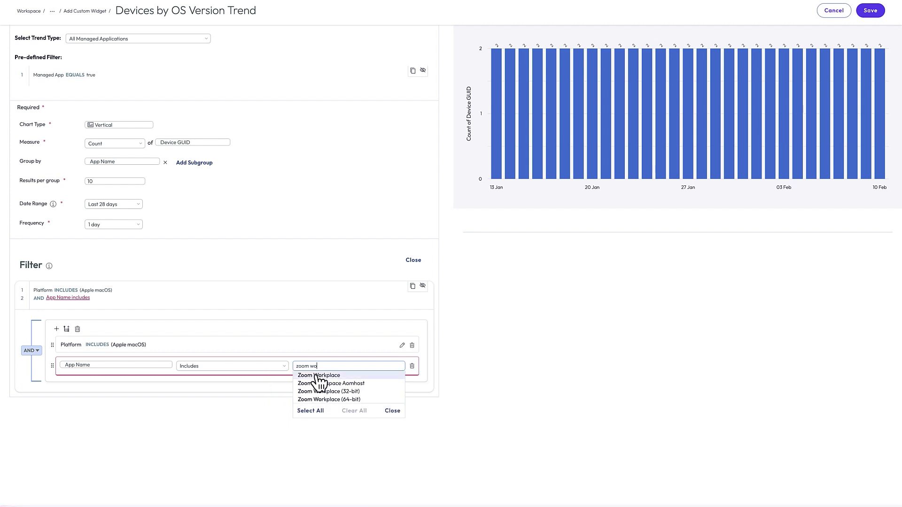
left_click(316, 375)
left_click(462, 348)
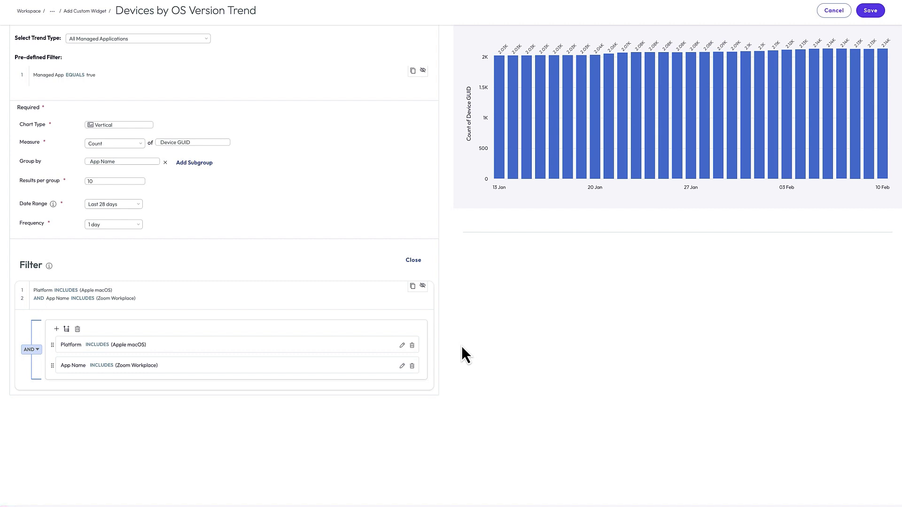
Group the chart by App Version and check the stacked 6.1.6.37851, 6.2.0.40111 and Null/Empty values.
left_click_drag(117, 163, 82, 163)
type("veri")
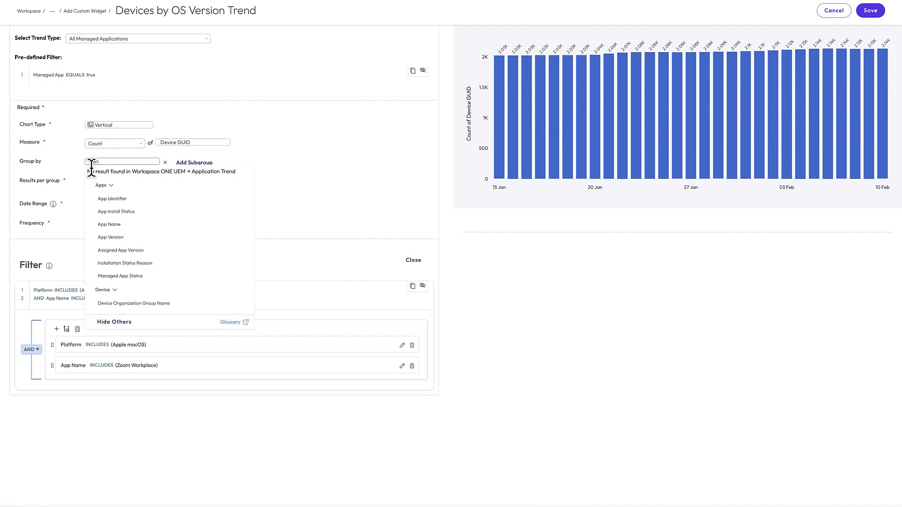
left_click(114, 238)
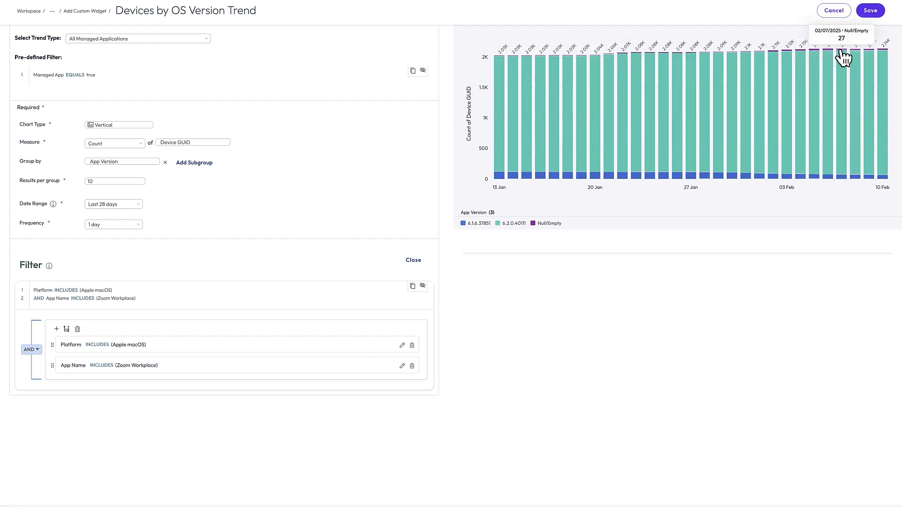
mouse_move(841, 68)
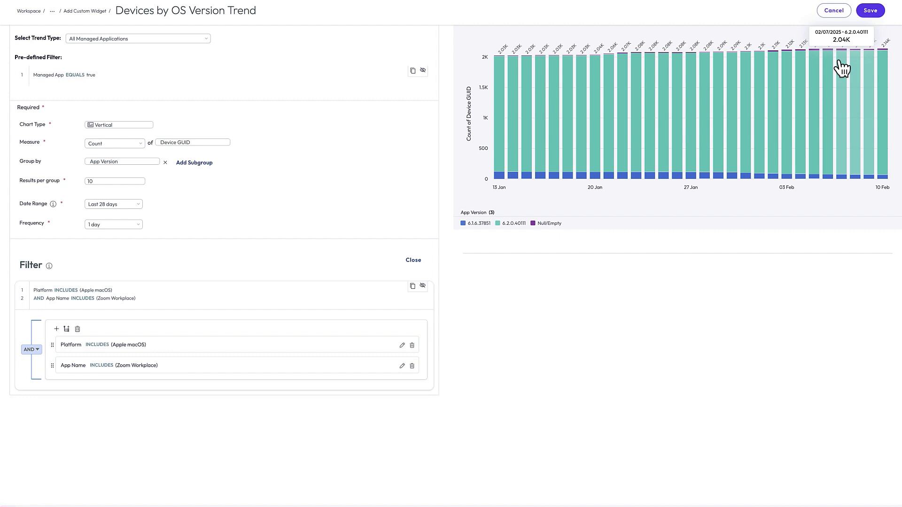
mouse_move(831, 183)
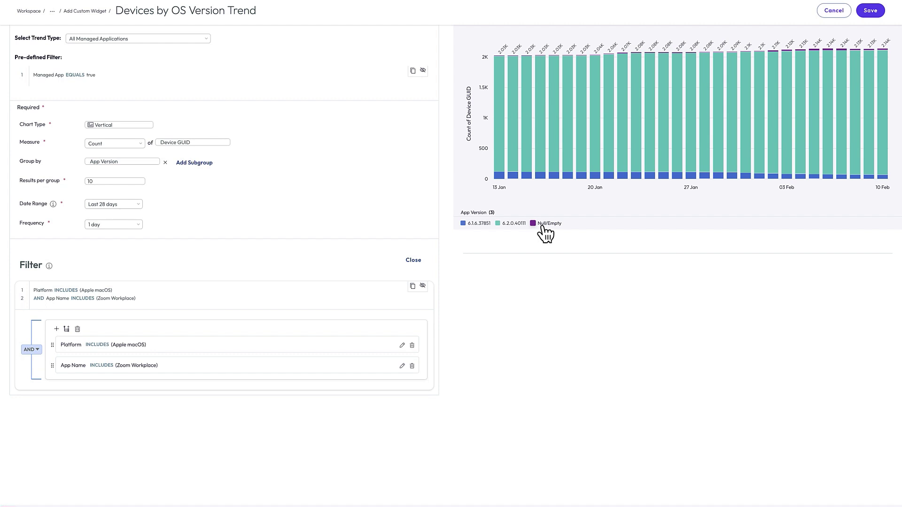
mouse_move(552, 125)
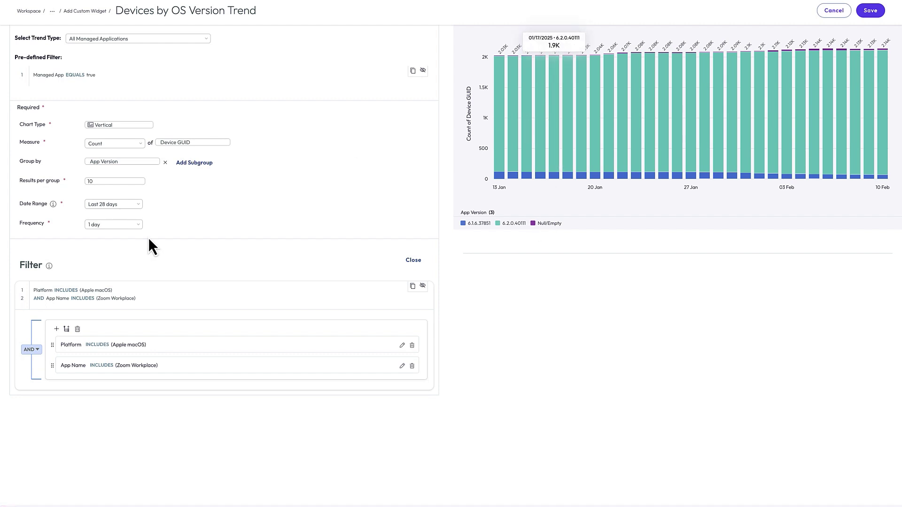
Set the Date Range to Last 60 day(s) and check the resulting weekly bars.
left_click(125, 204)
type("lat")
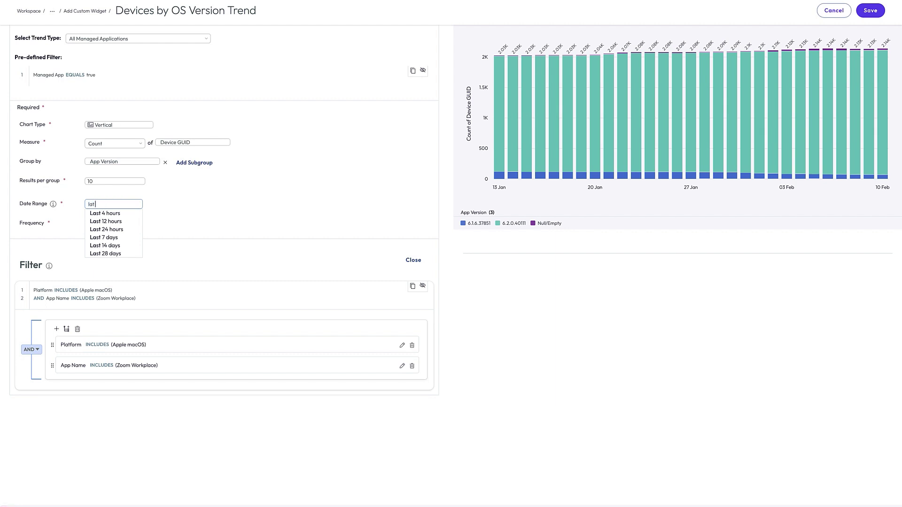
type("st 60")
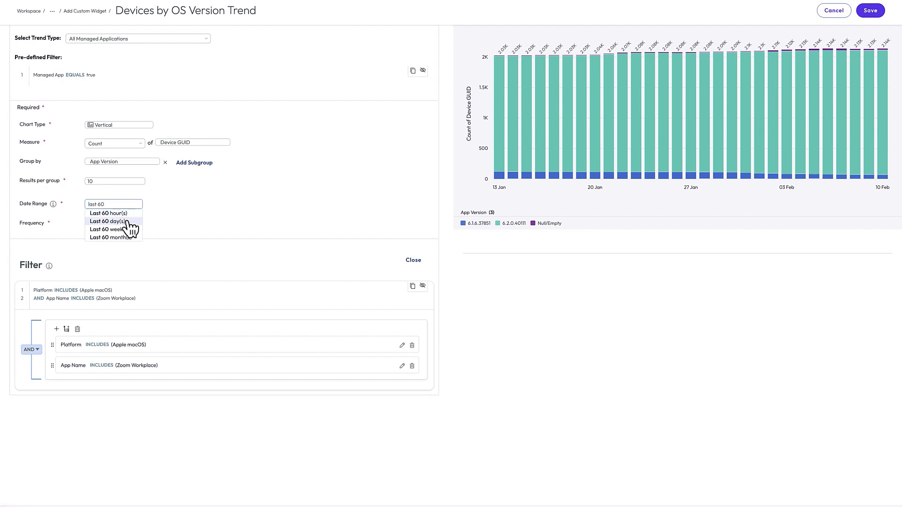
left_click(124, 222)
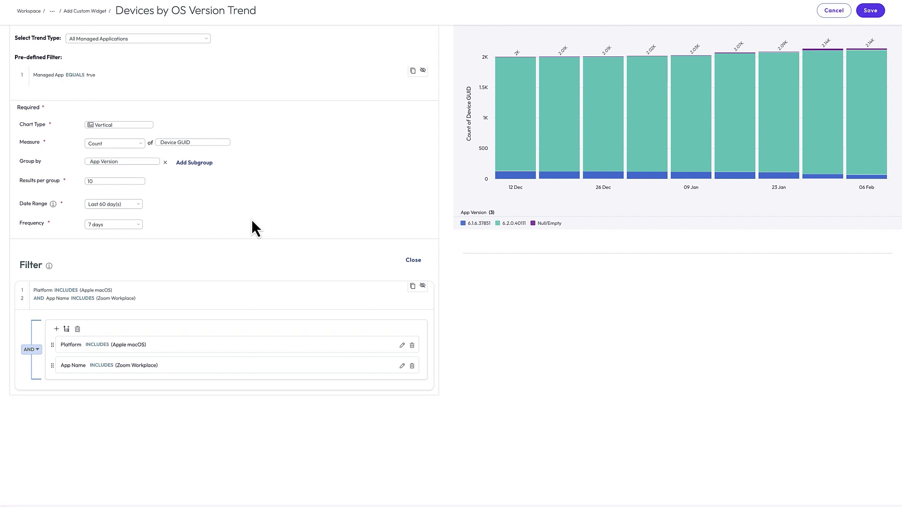
mouse_move(575, 160)
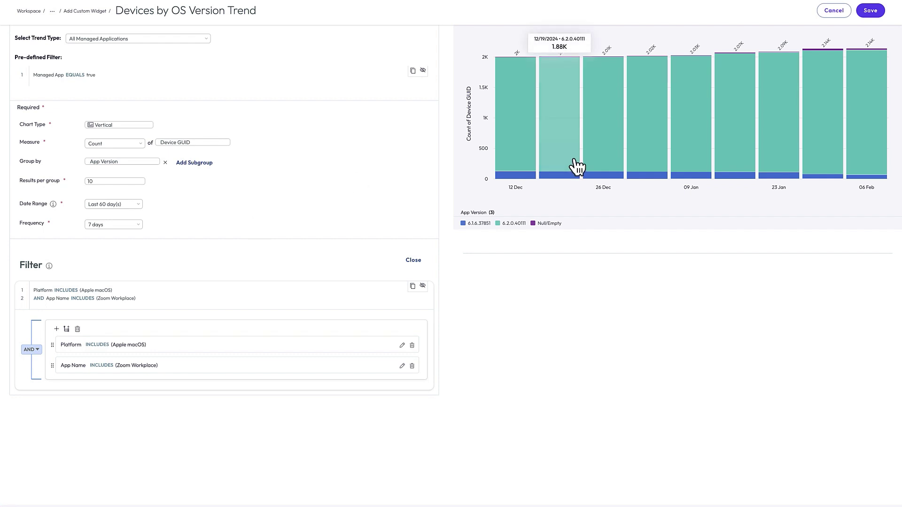
mouse_move(604, 151)
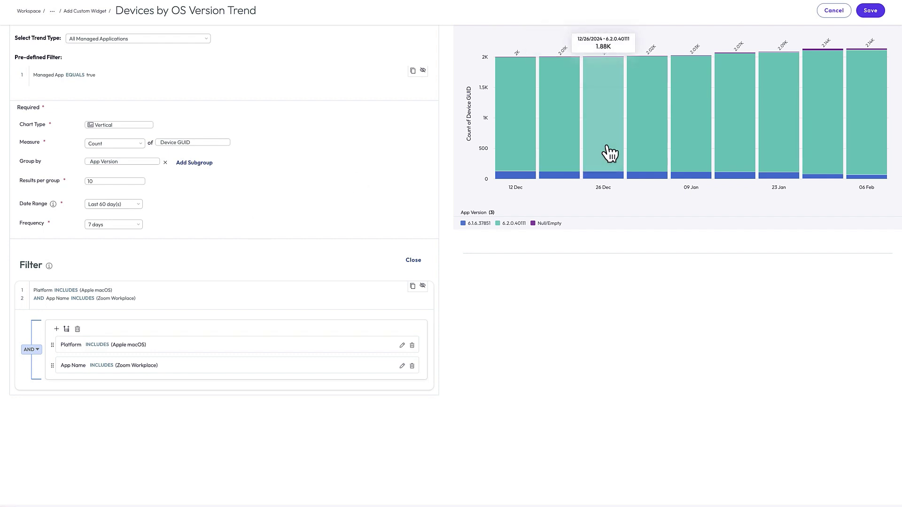